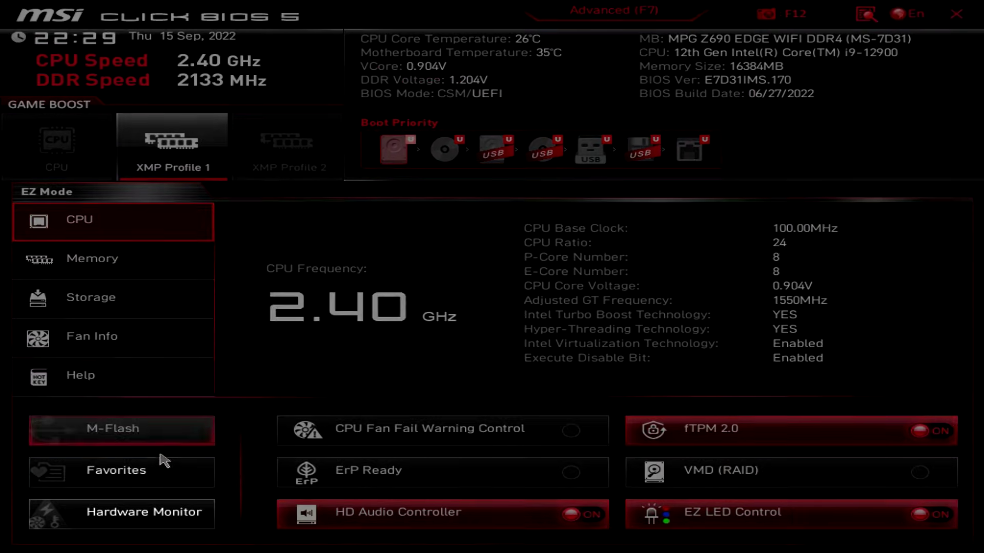
Step: Open the Hardware Monitor to show the CPU 1 fan curve in Smart Fan Mode
click(141, 523)
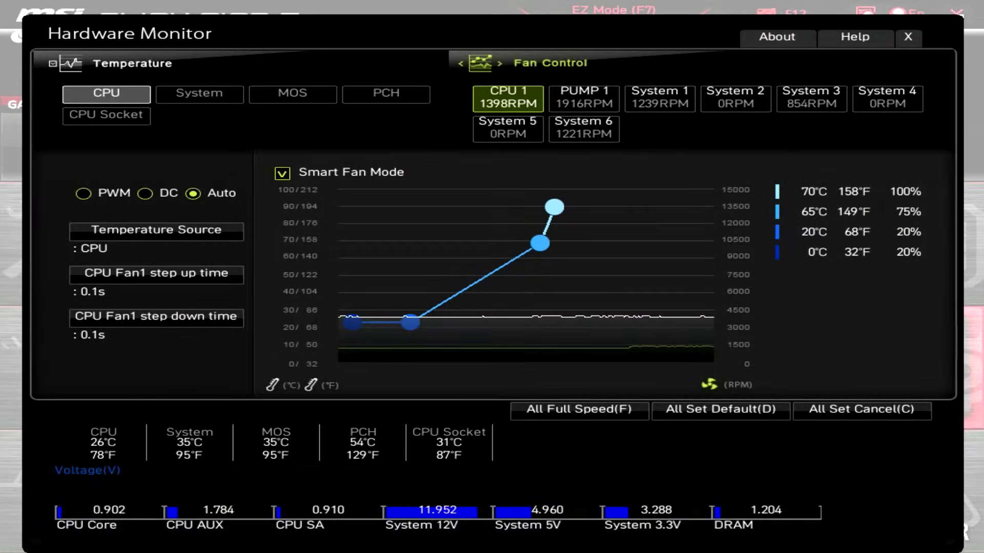
click(379, 92)
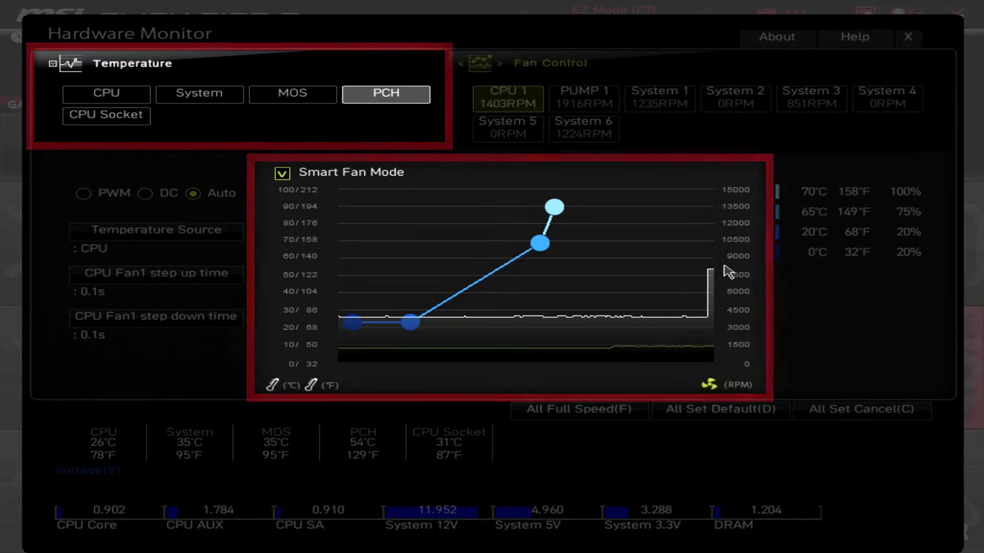
click(106, 92)
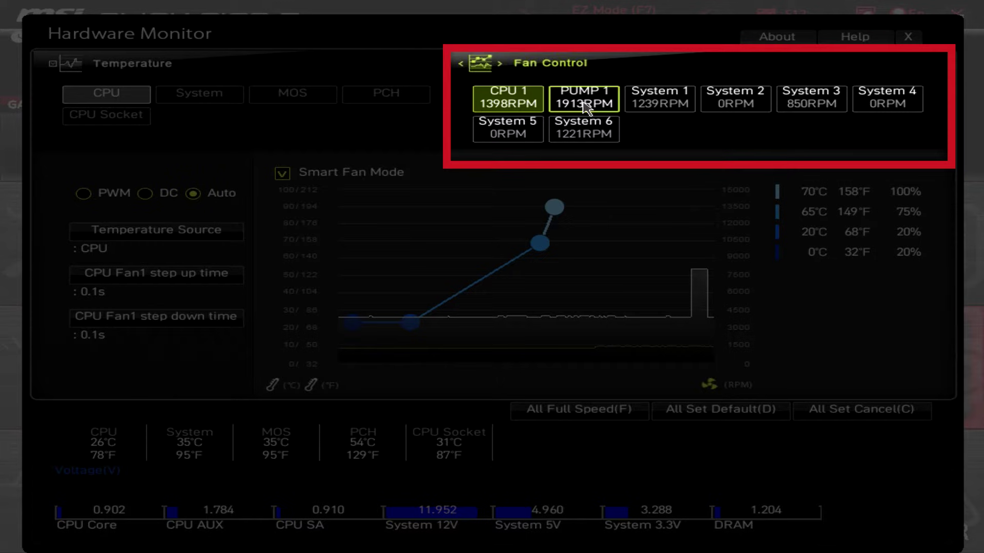
click(584, 105)
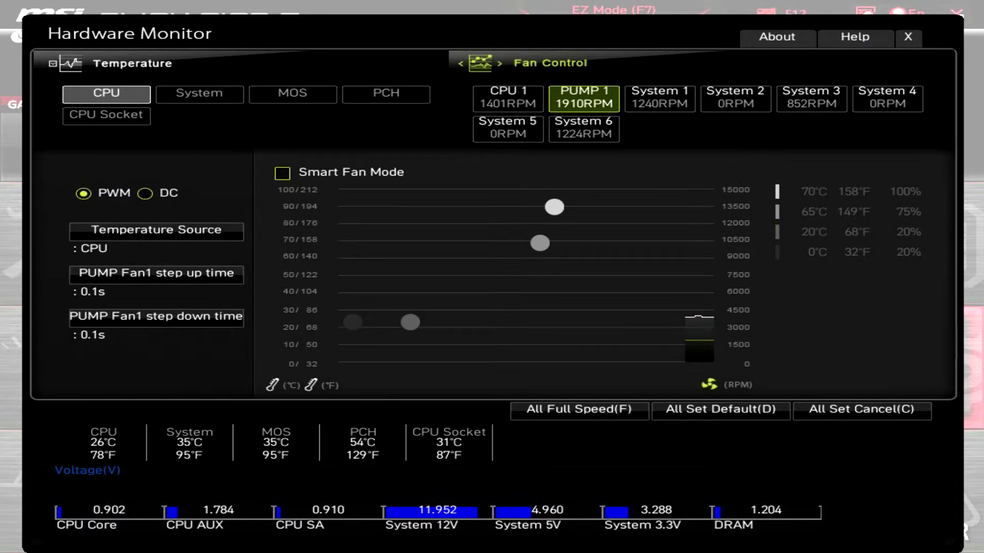
click(664, 102)
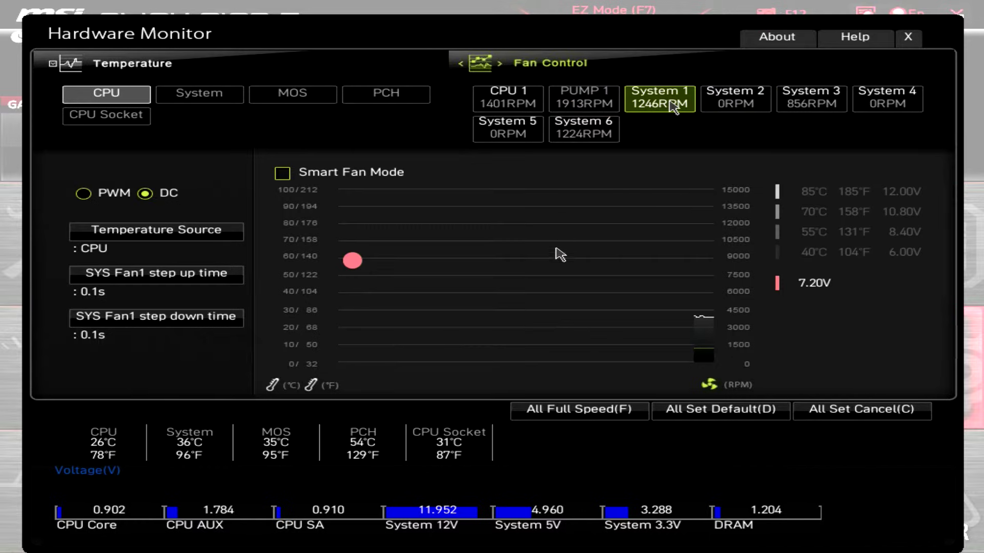
click(802, 106)
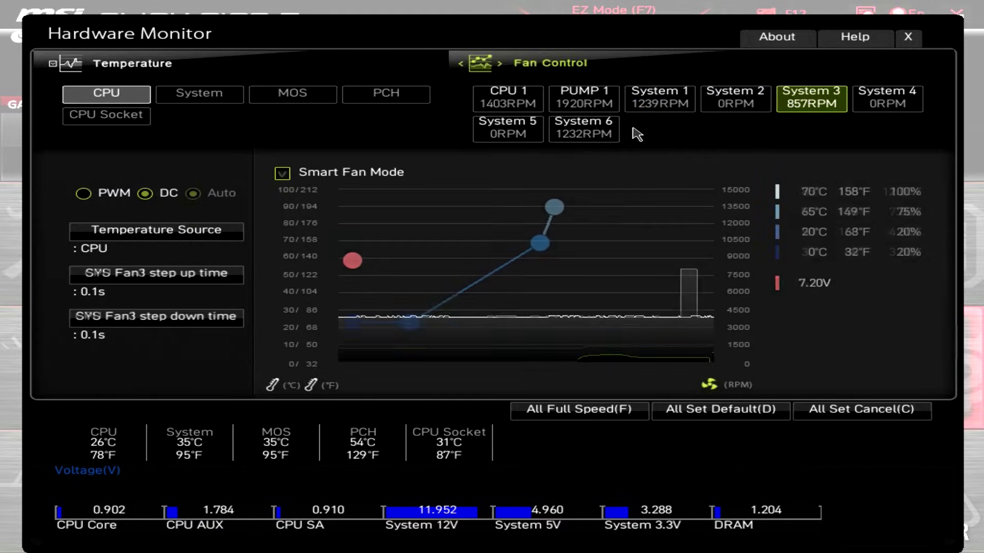
click(507, 102)
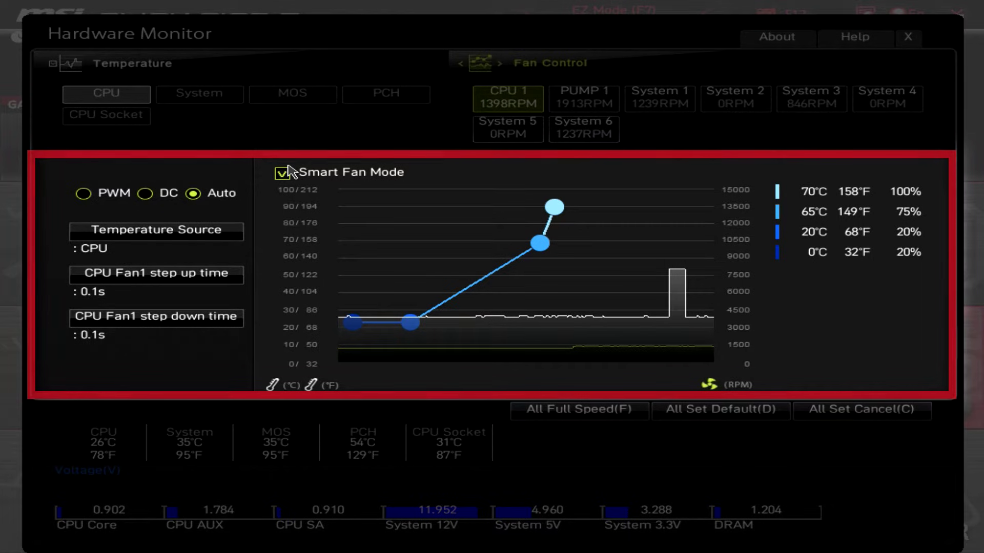
Step: Try PWM and DC for the CPU 1 fan, then settle on PWM control
click(82, 193)
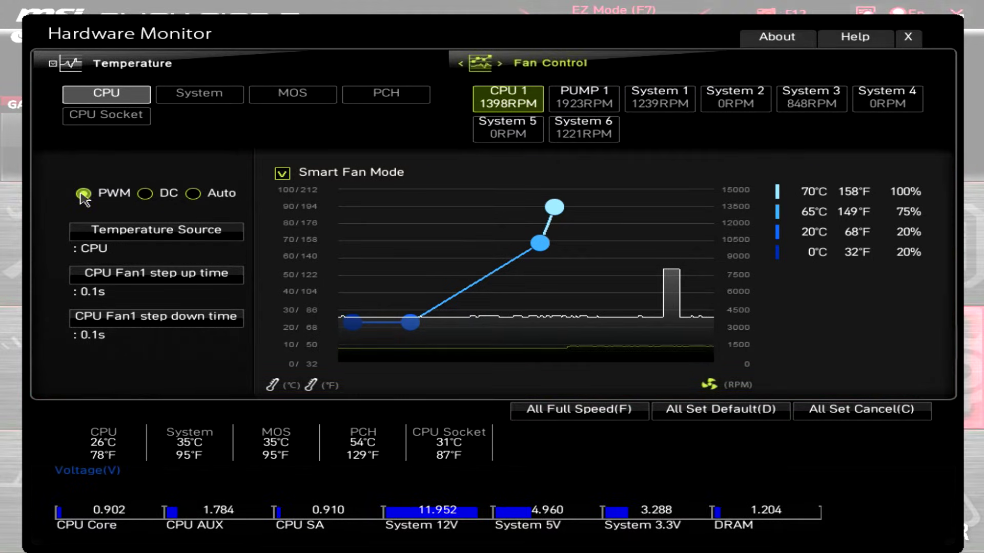
click(153, 196)
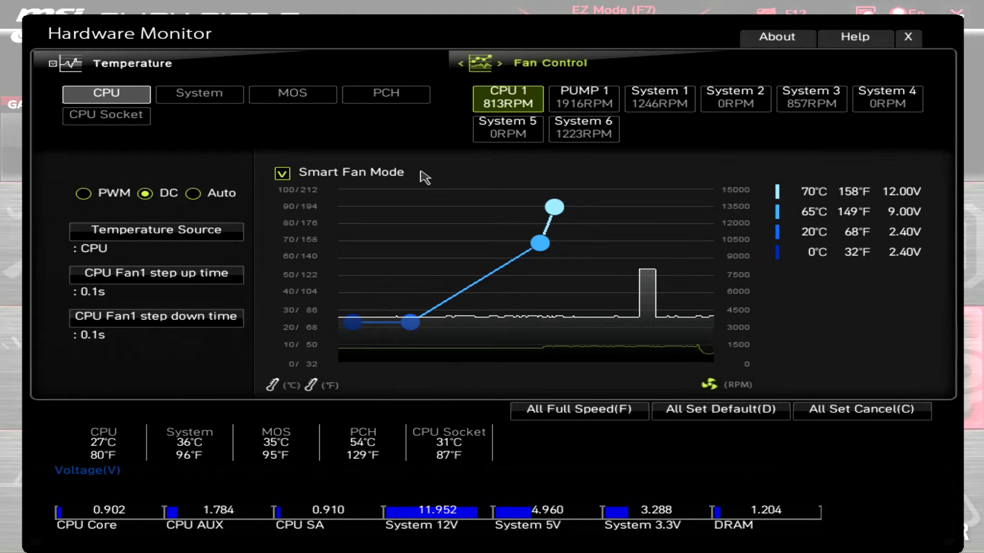
mouse_move(84, 195)
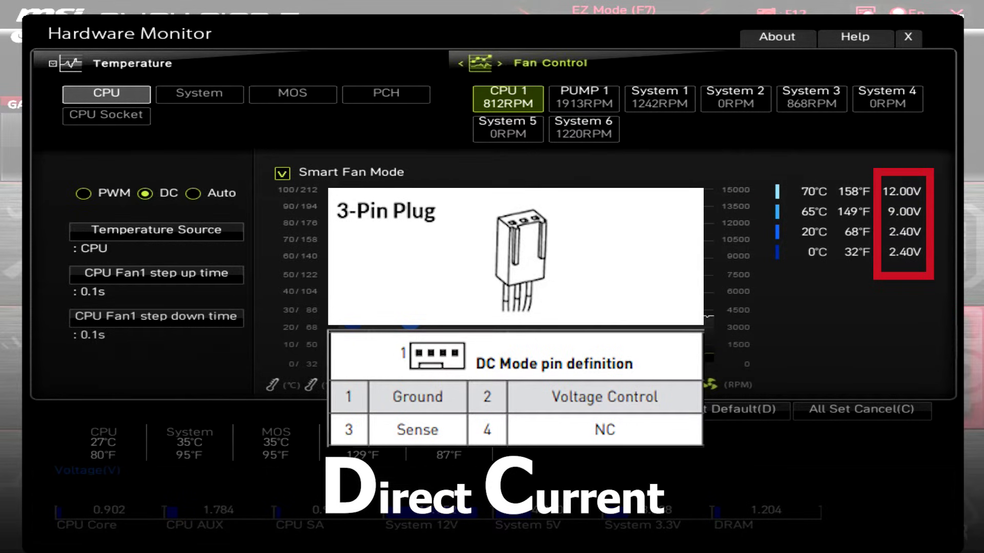
click(82, 193)
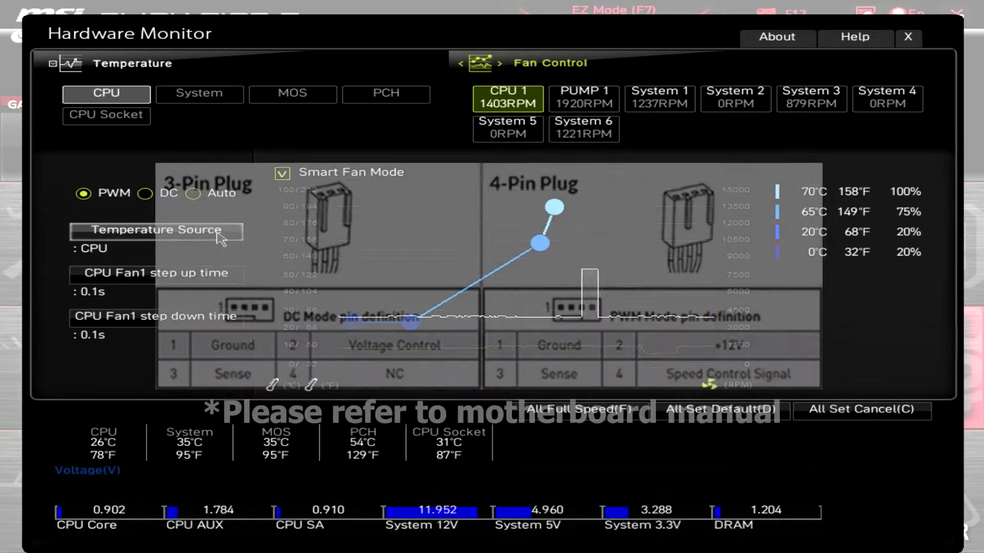
click(202, 237)
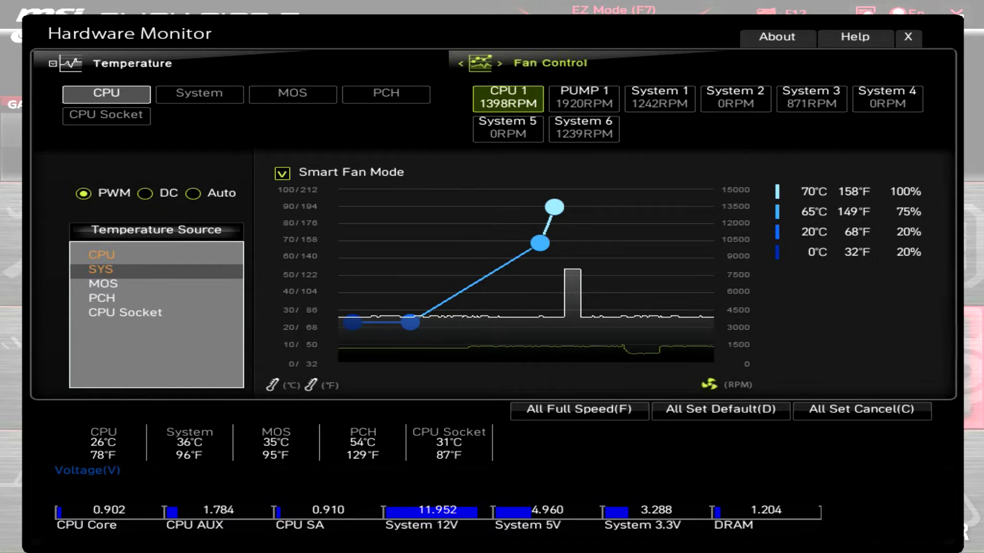
click(104, 253)
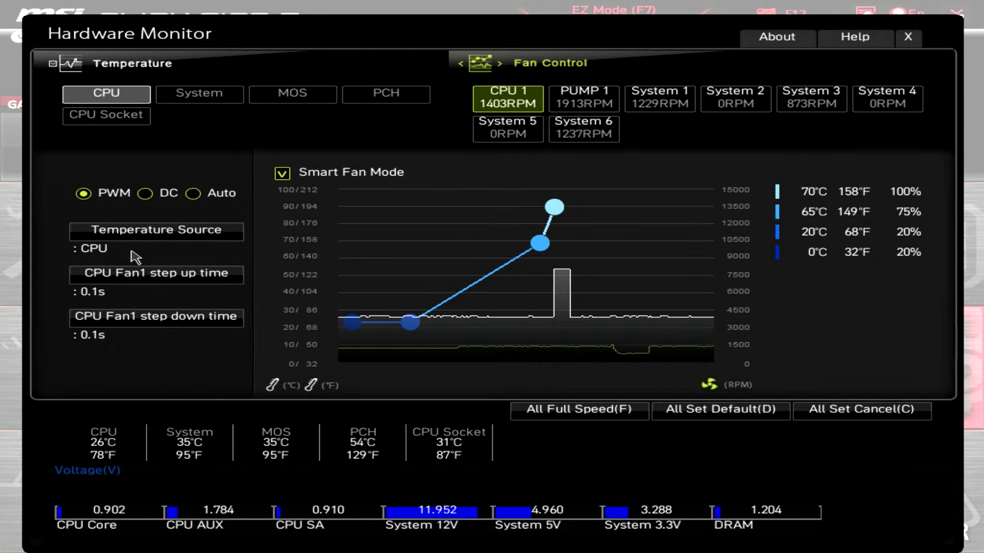
click(227, 279)
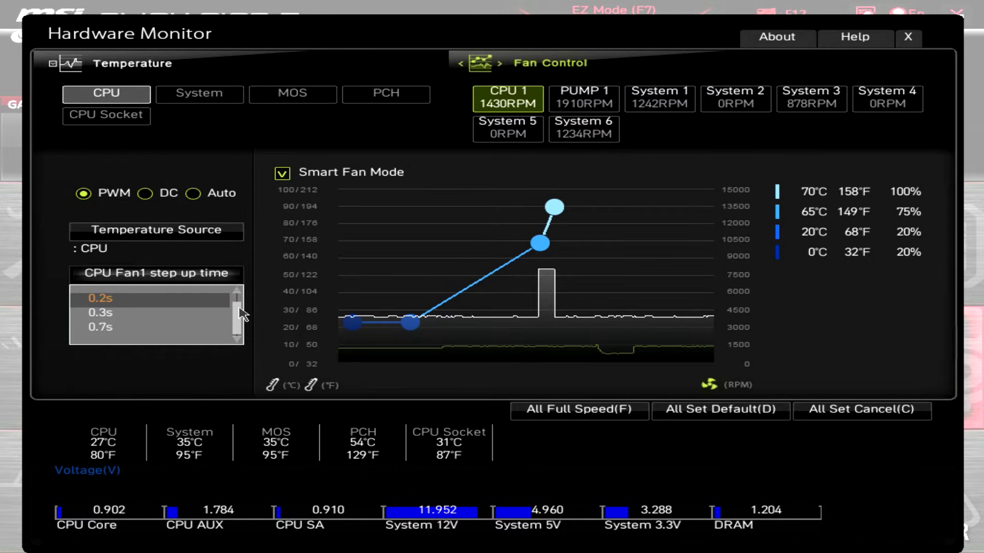
scroll(238, 297, up, 1)
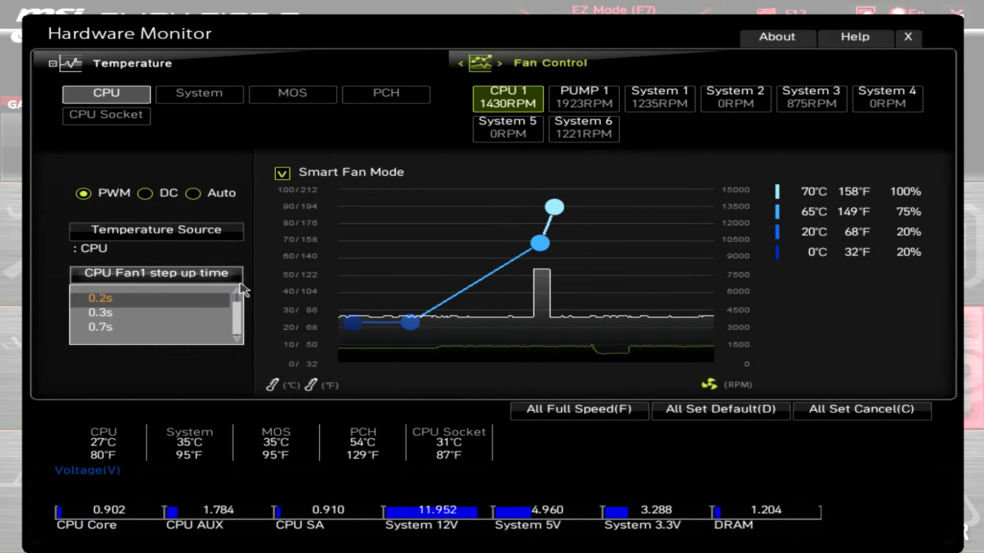
click(103, 298)
click(176, 321)
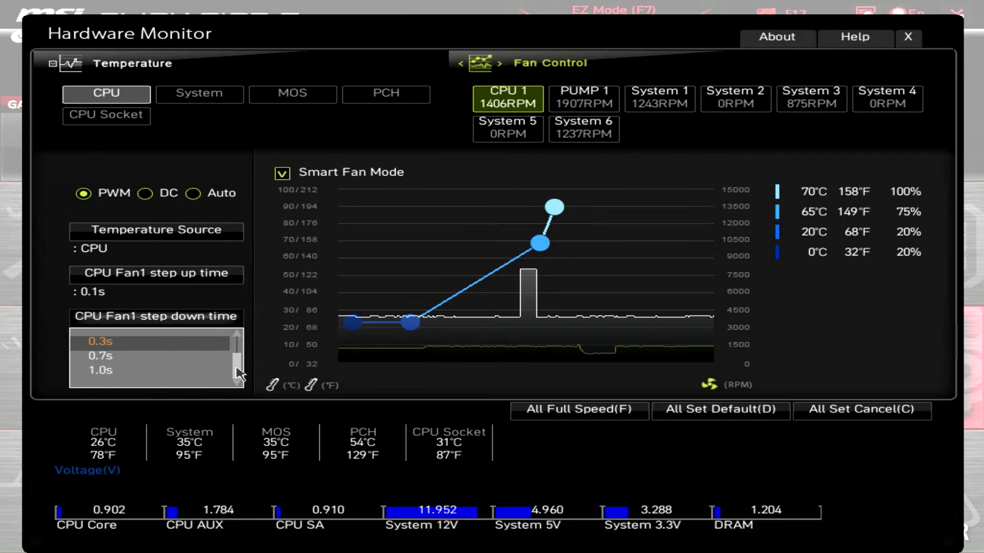
scroll(237, 368, up, 2)
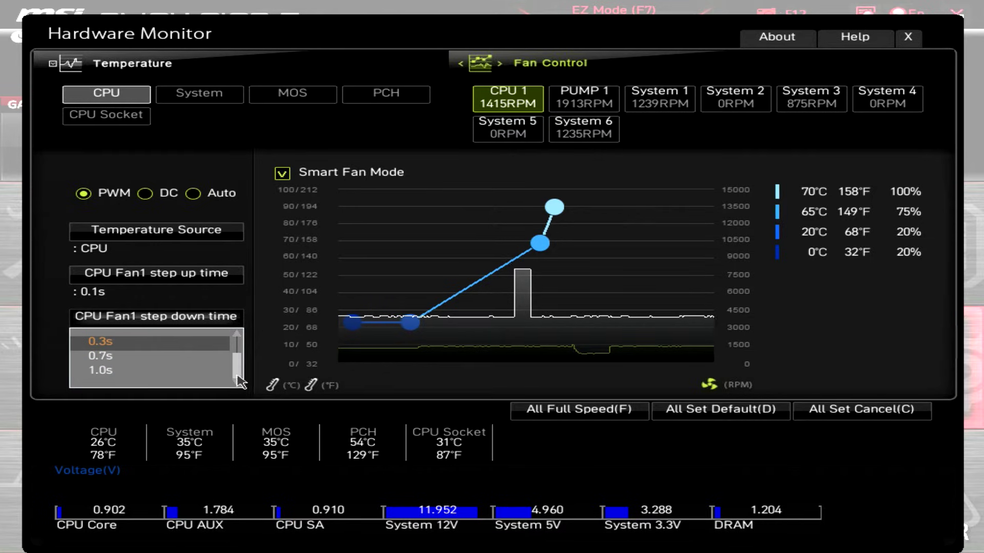
click(210, 340)
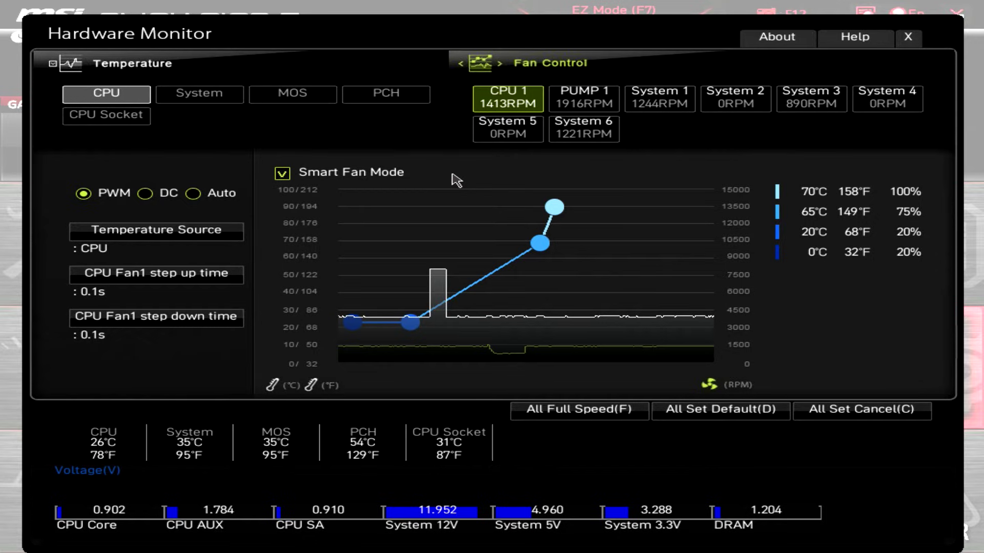
Step: Toggle Smart Fan Mode, then drag CPU 1 points to 30°C/20%, 41°C/43%, 63°C/70%, 70°C/100%
click(282, 174)
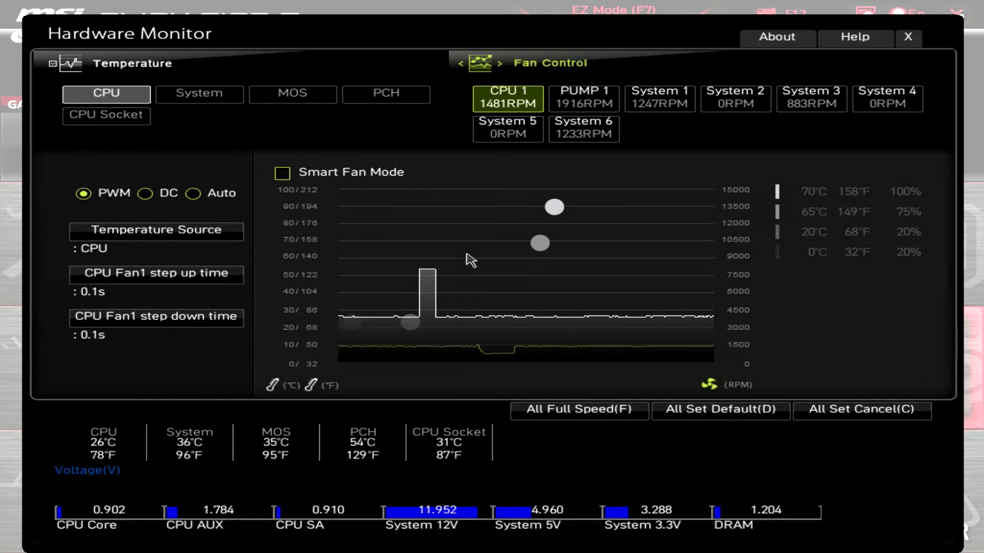
click(282, 173)
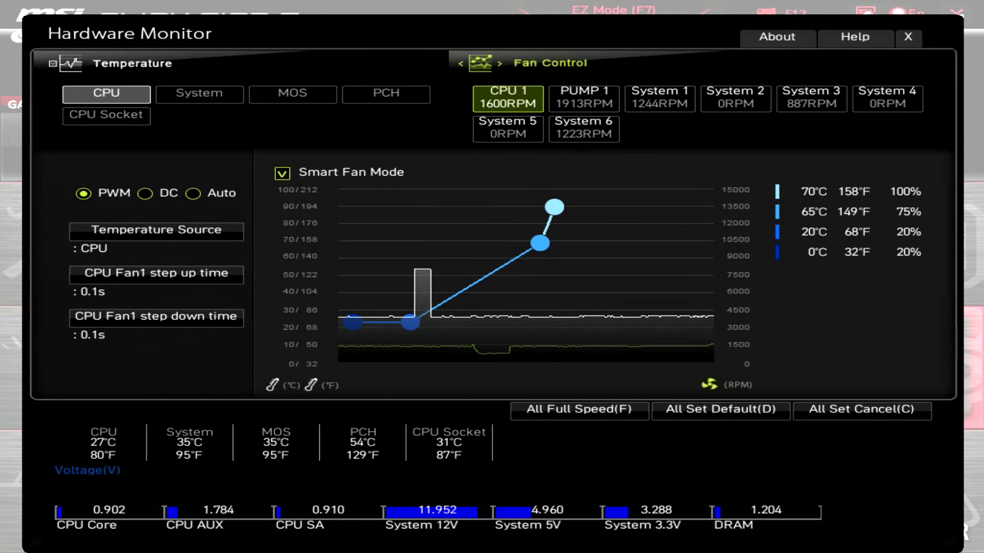
drag(410, 322, 462, 288)
drag(352, 321, 419, 318)
drag(539, 242, 535, 251)
drag(460, 288, 475, 288)
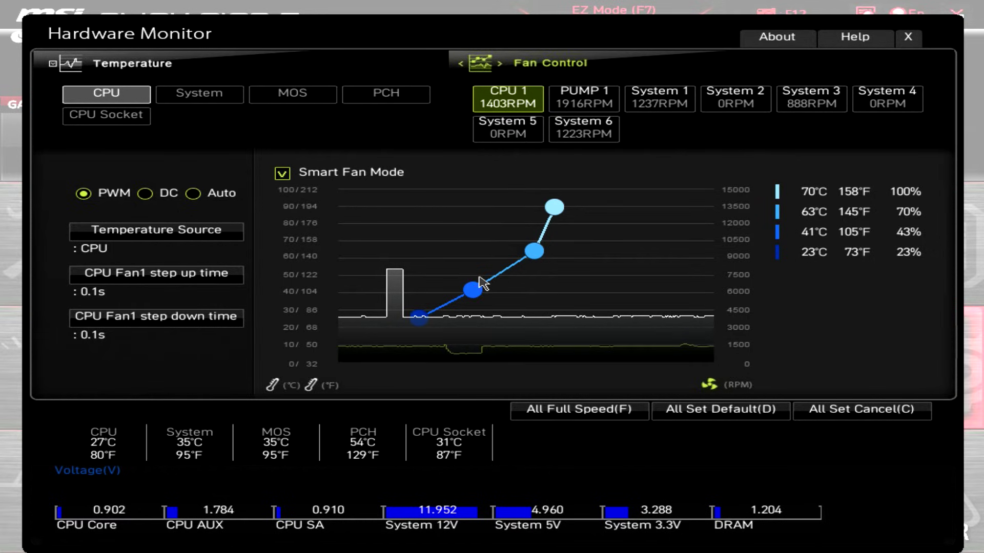
click(419, 318)
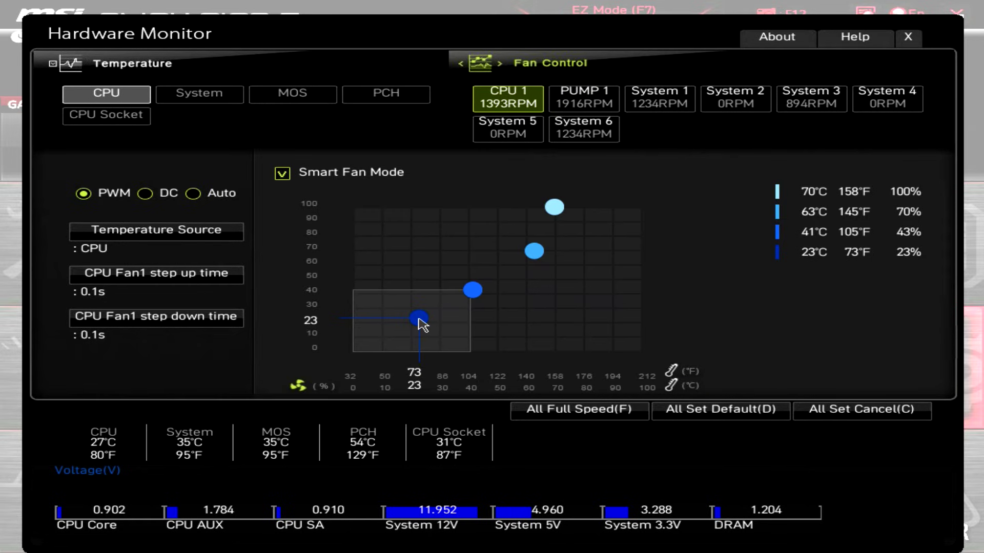
drag(434, 320, 441, 324)
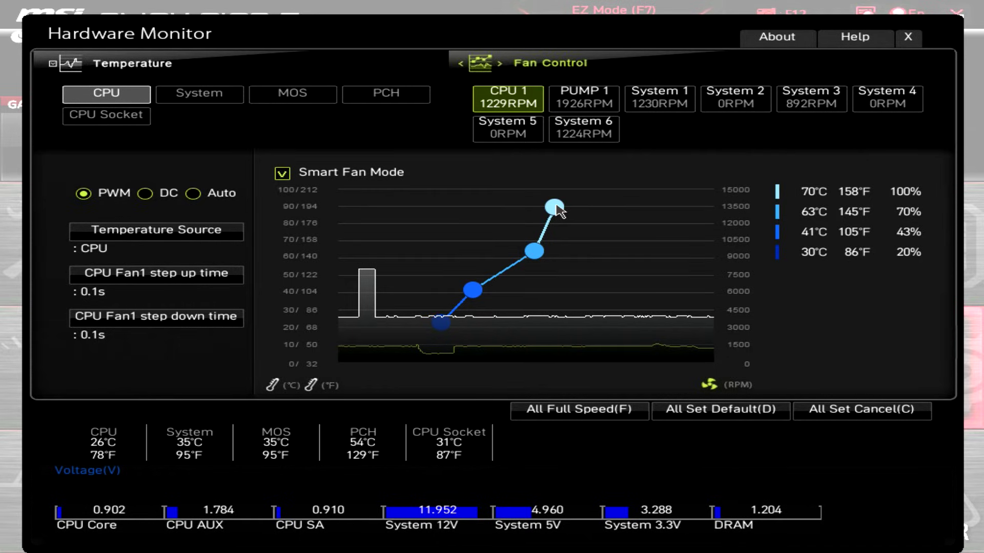
Step: Drag the CPU 1 curve's top point to 90°C/100% and the 70% point to 70°C
drag(557, 206, 615, 202)
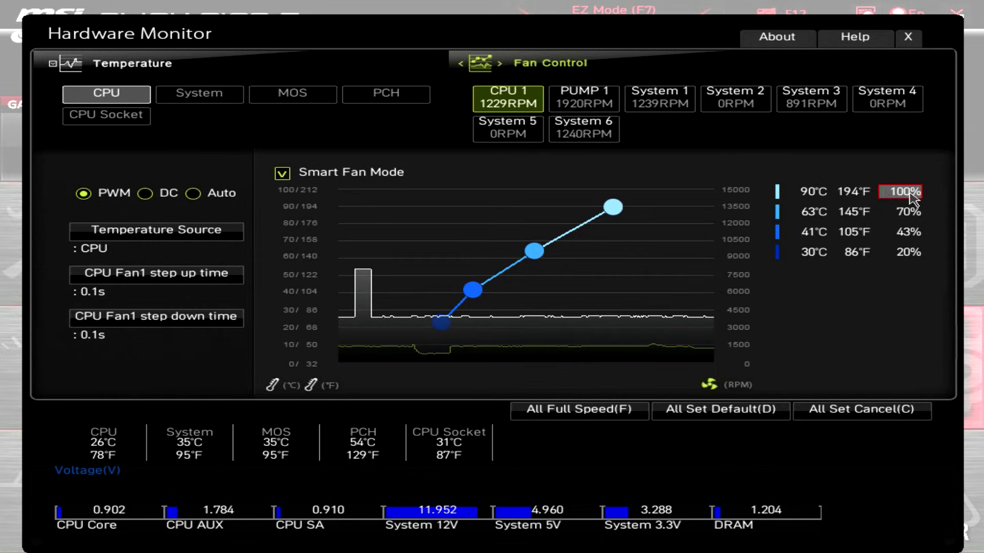
key(Right)
key(Right)
key(Right)
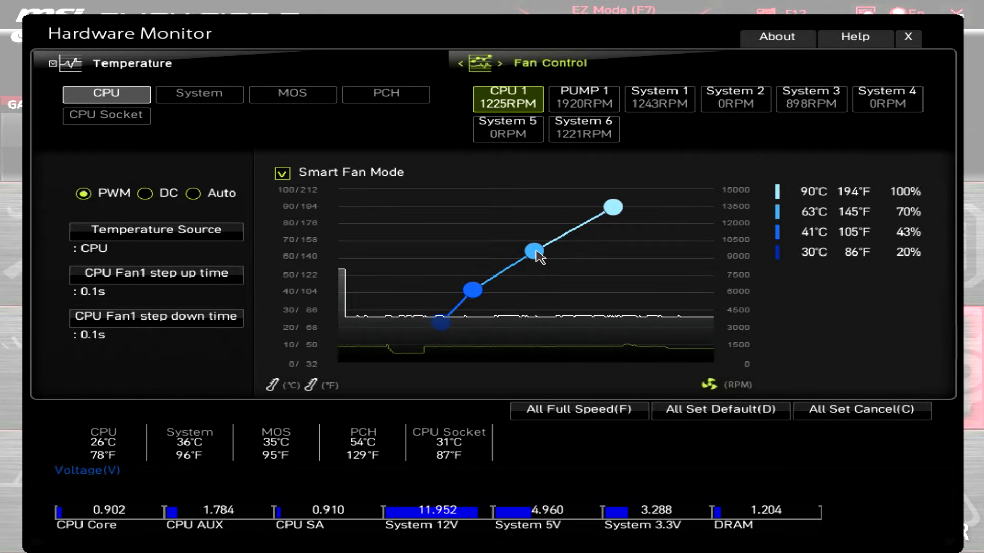
drag(537, 256, 557, 253)
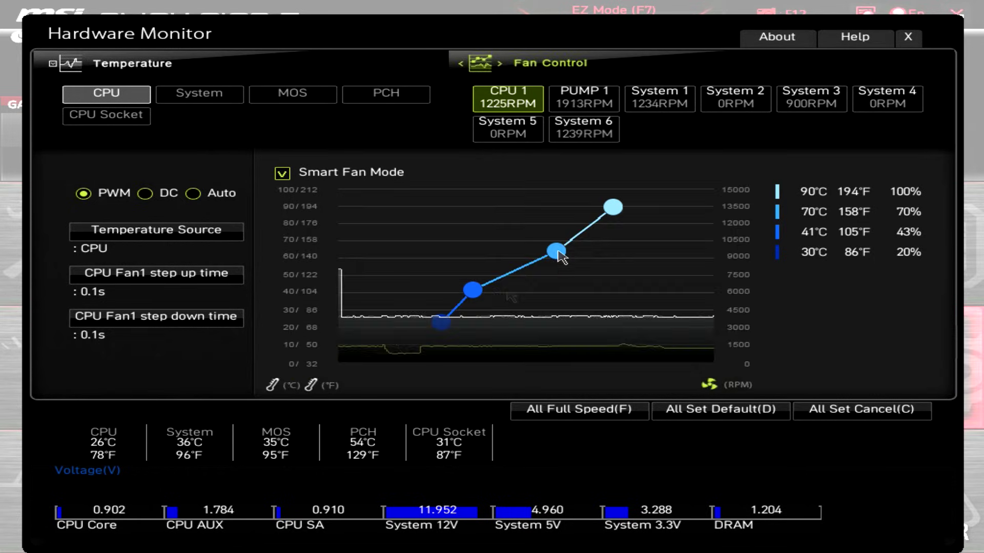
drag(473, 290, 492, 284)
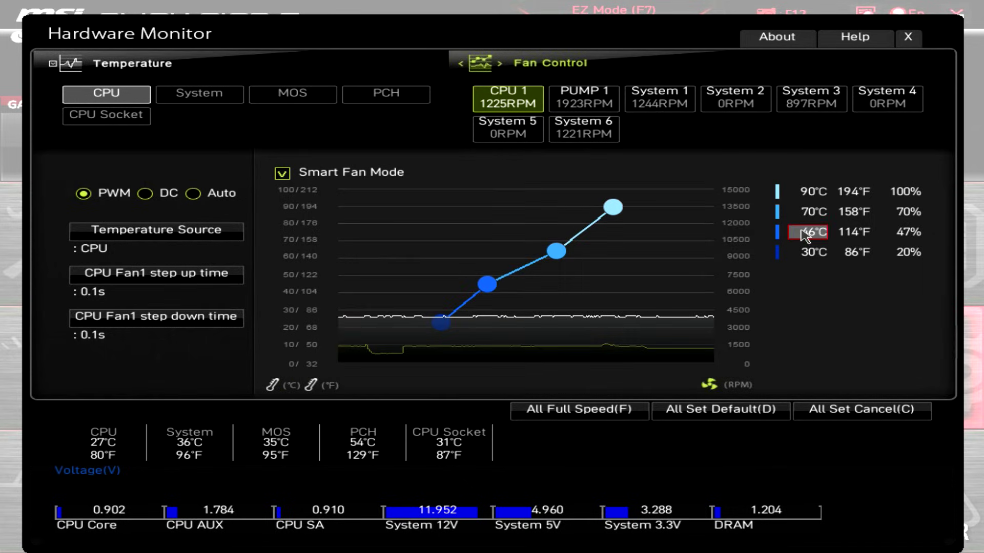
Step: Set the CPU 1 curve's third point to 50°C at 45% fan speed
key(Return)
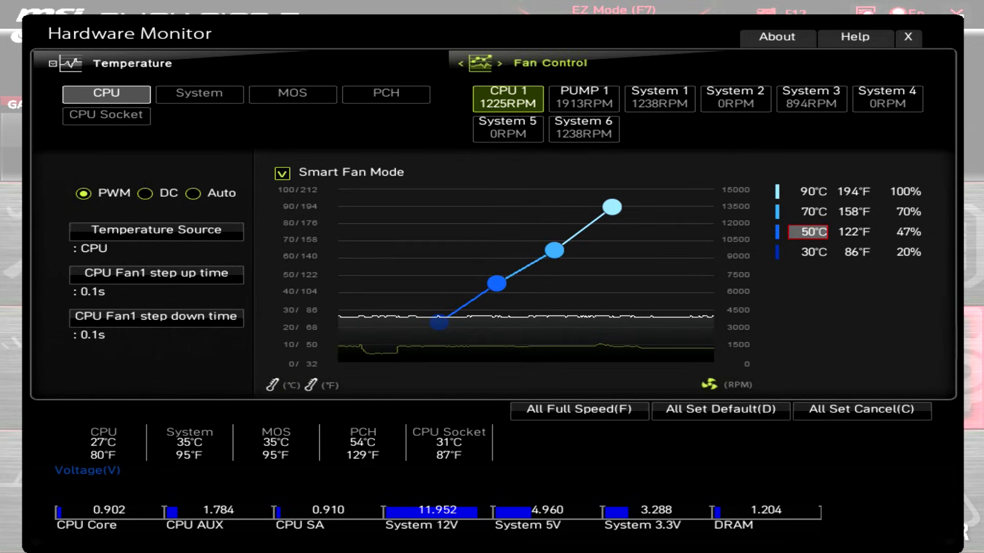
click(904, 233)
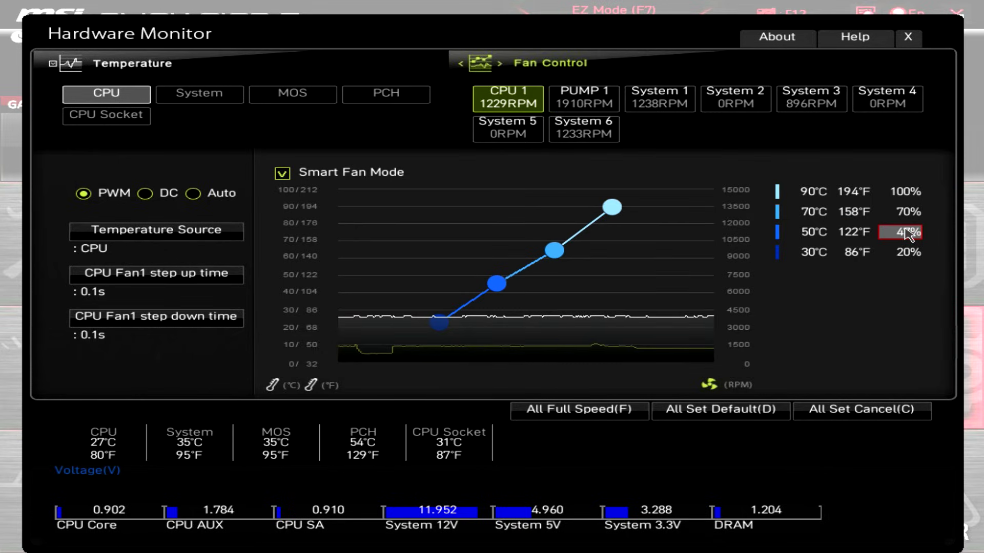
text(45)
key(Return)
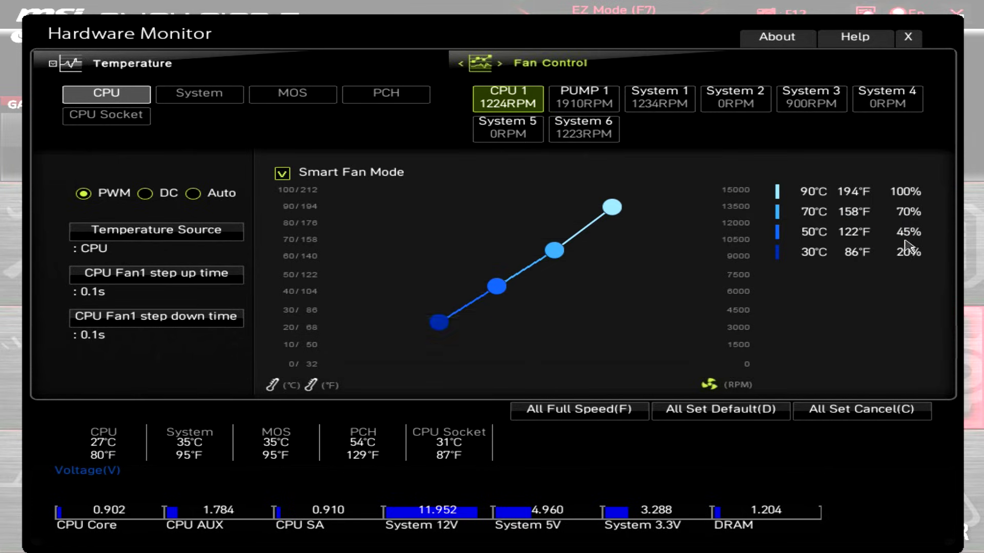
click(659, 104)
Step: Put the System 1 fan on PWM with its lowest point at 30°C/25%
click(282, 174)
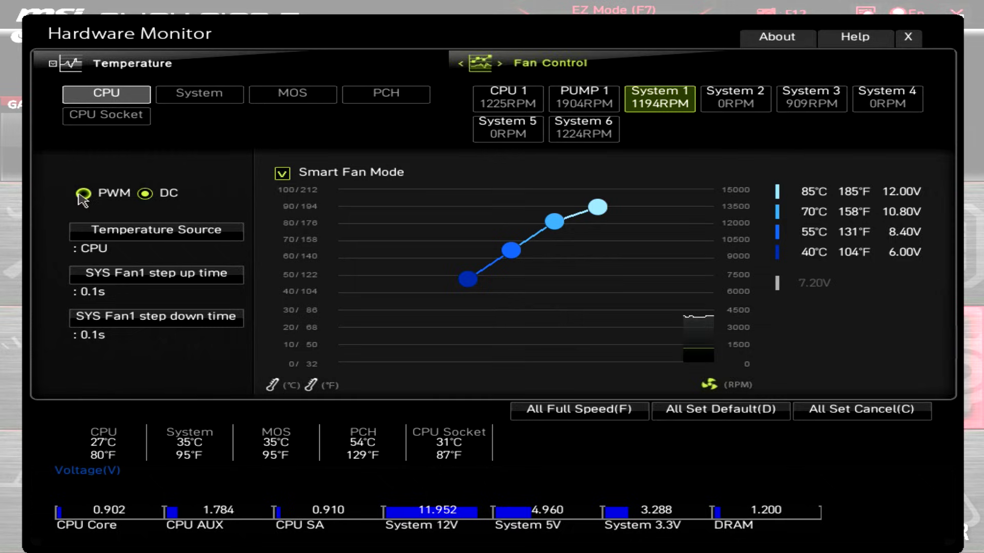
click(814, 253)
key(Return)
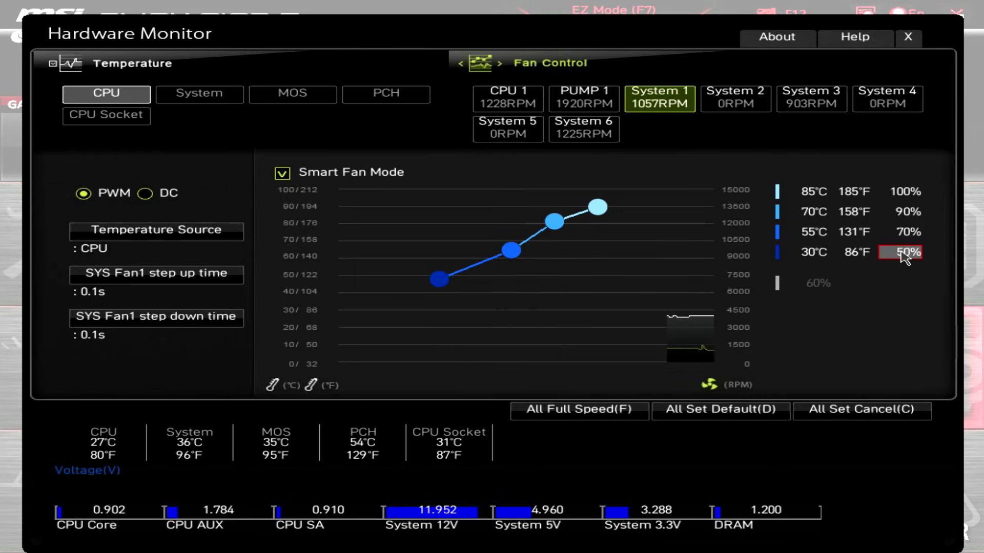
text(25)
key(Return)
Step: Set System 1's second point to 50°C/40% and third point to 70°C/65%
click(815, 232)
text(50)
key(Return)
text(40)
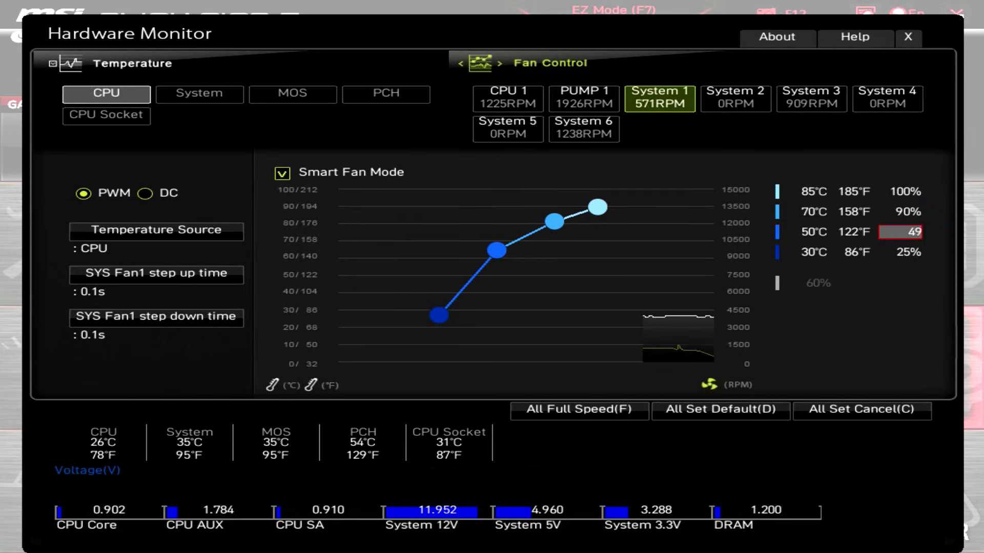
key(Return)
click(824, 215)
key(Return)
text(65)
key(Return)
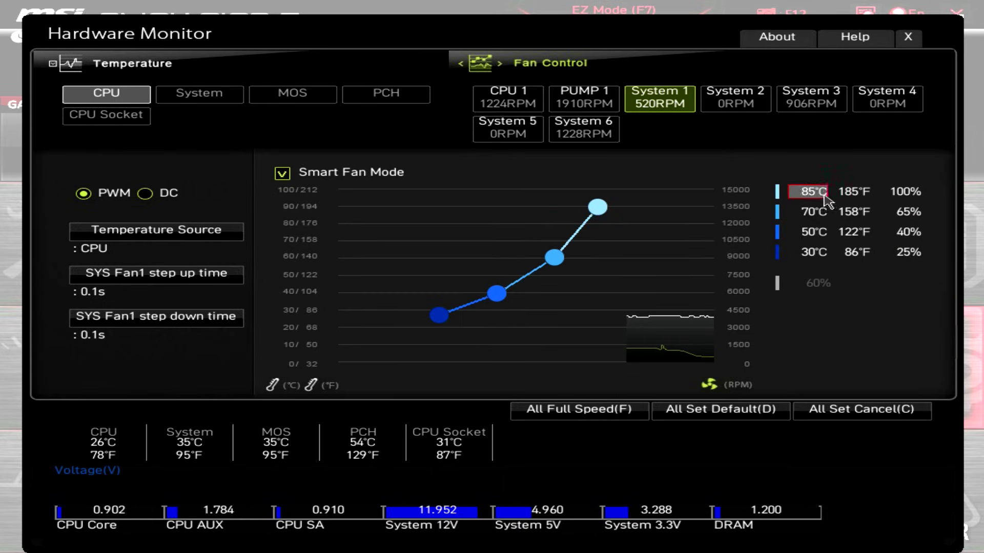
key(Return)
key(Return)
key(Return)
Step: On the System 6 fan, set the top two curve points to 65°C and 55°C
click(584, 128)
key(Return)
text(65)
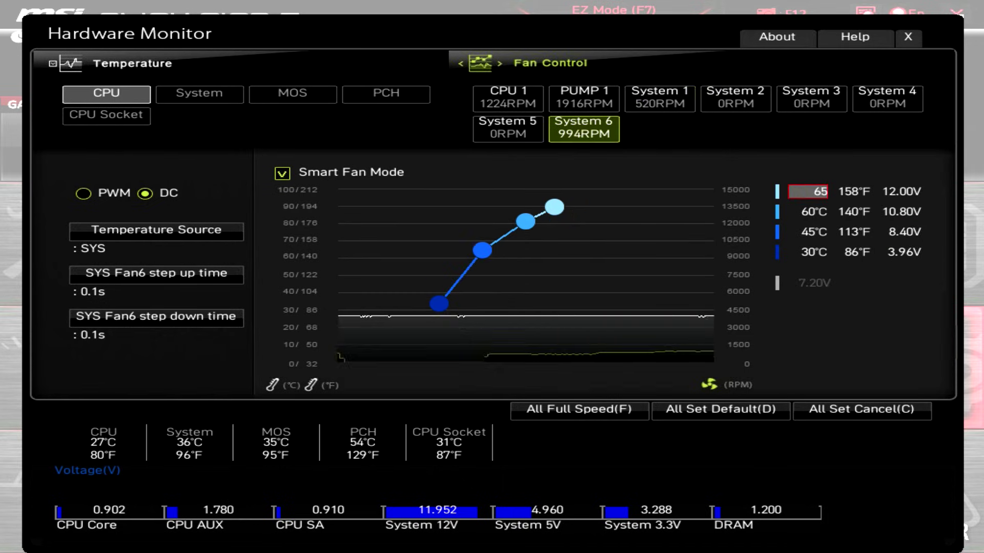
key(Return)
text(55)
key(Return)
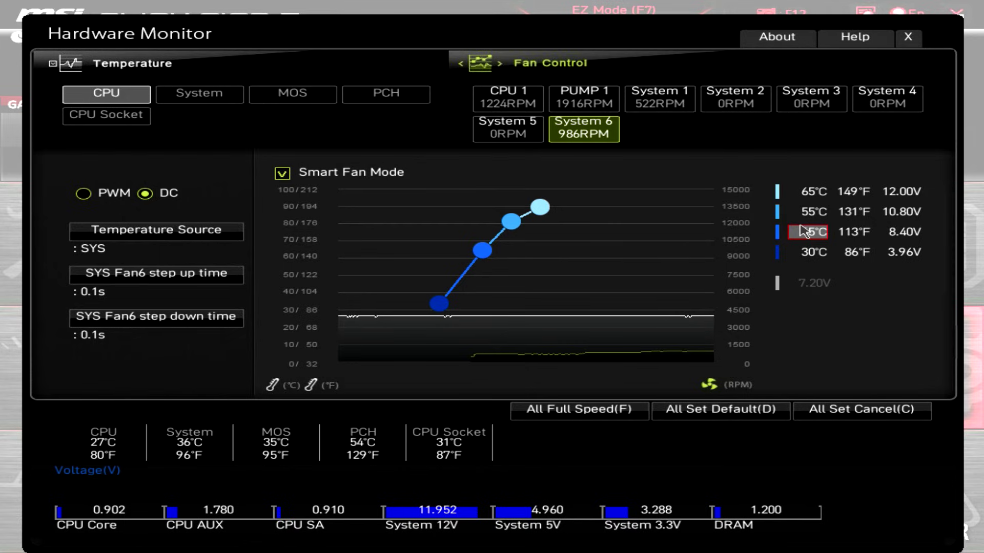
click(827, 208)
Step: Set System 6 voltages to 7.92V for the second point and 4.92V for the third
click(915, 218)
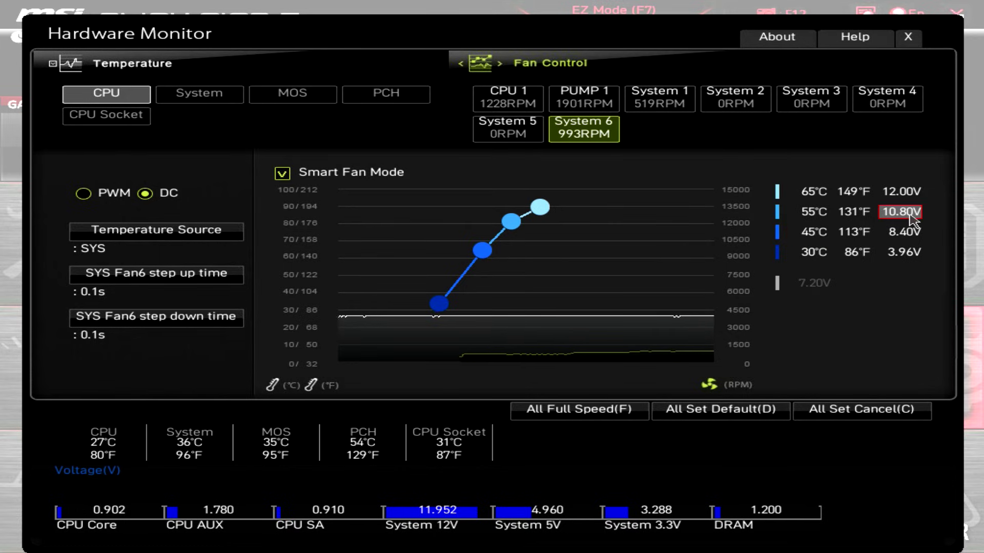
text(840)
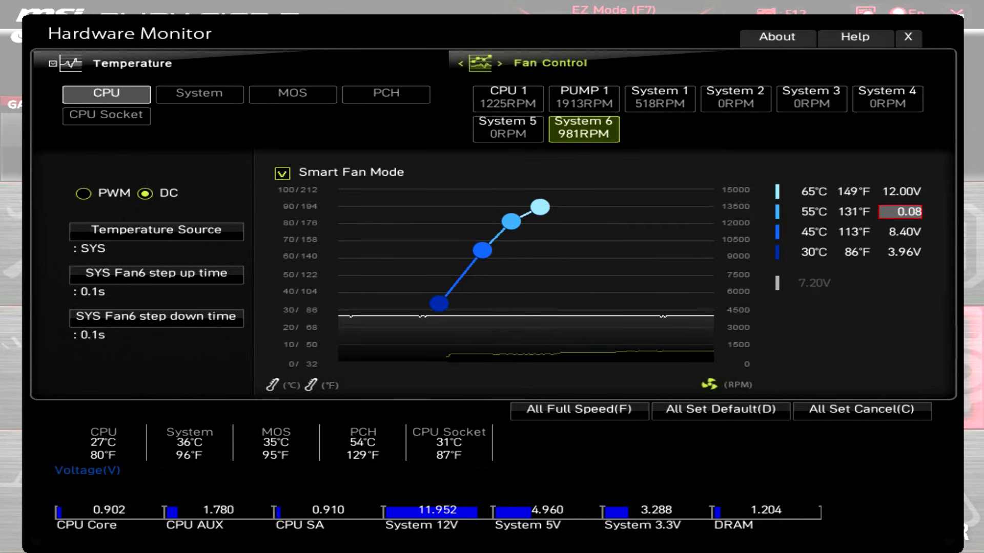
key(Return)
click(903, 233)
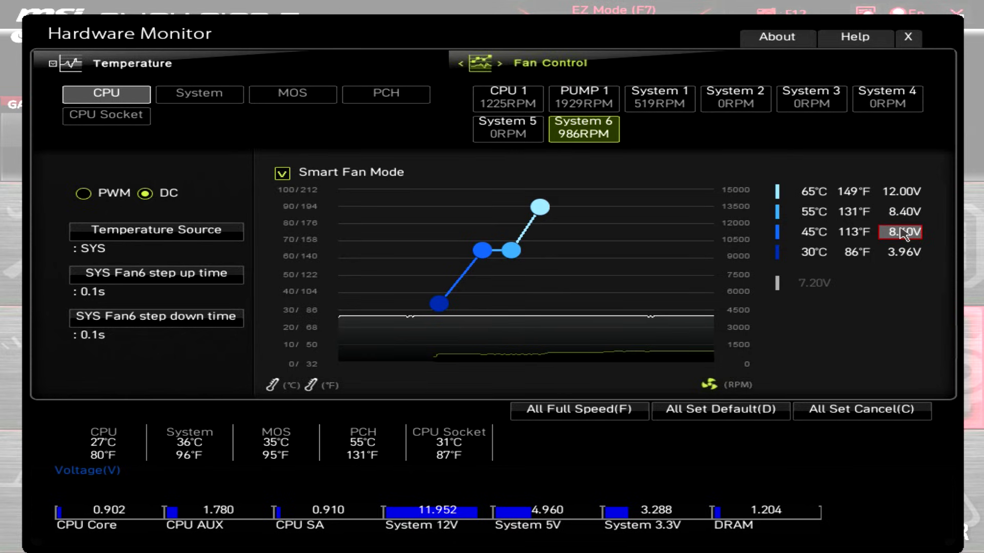
text(492)
key(Return)
click(894, 252)
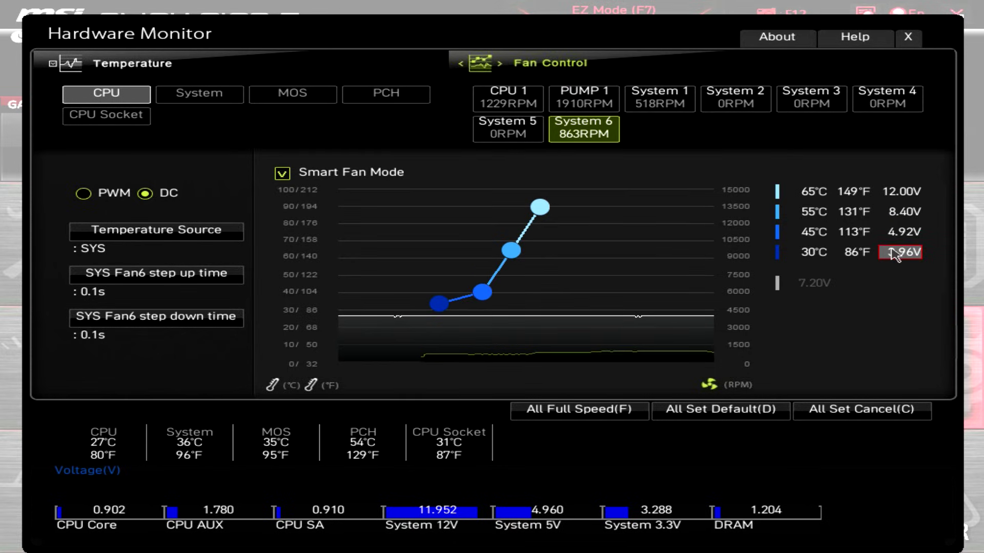
click(904, 213)
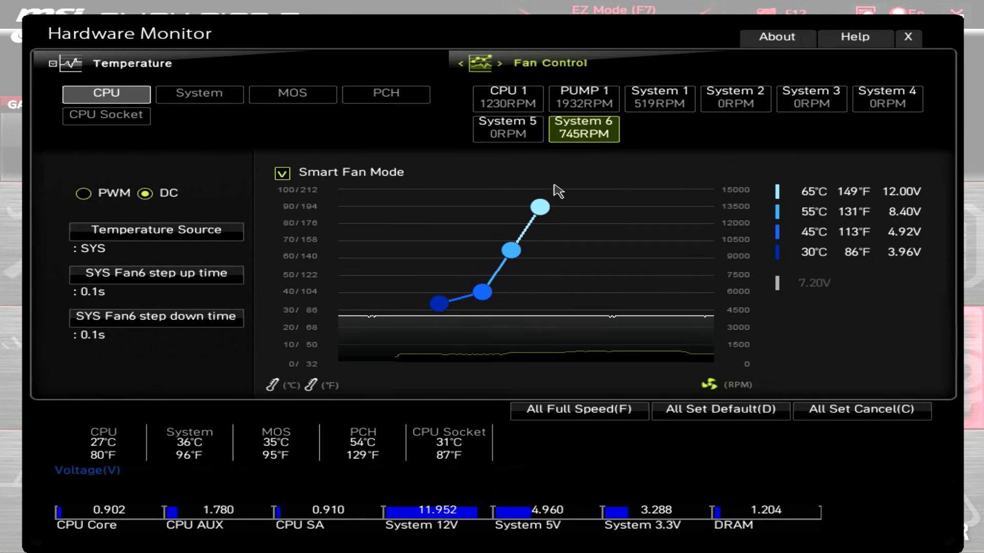
text(792)
key(Return)
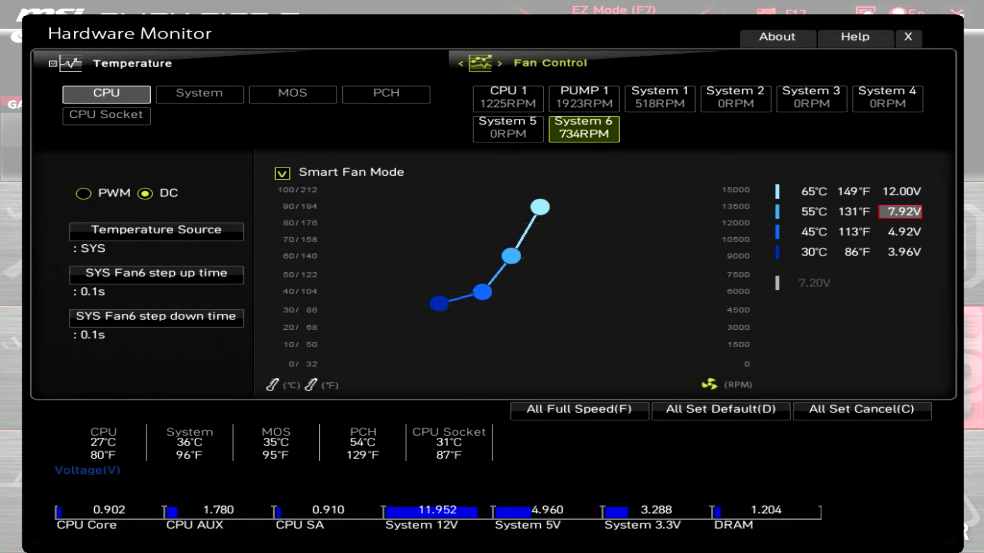
click(508, 97)
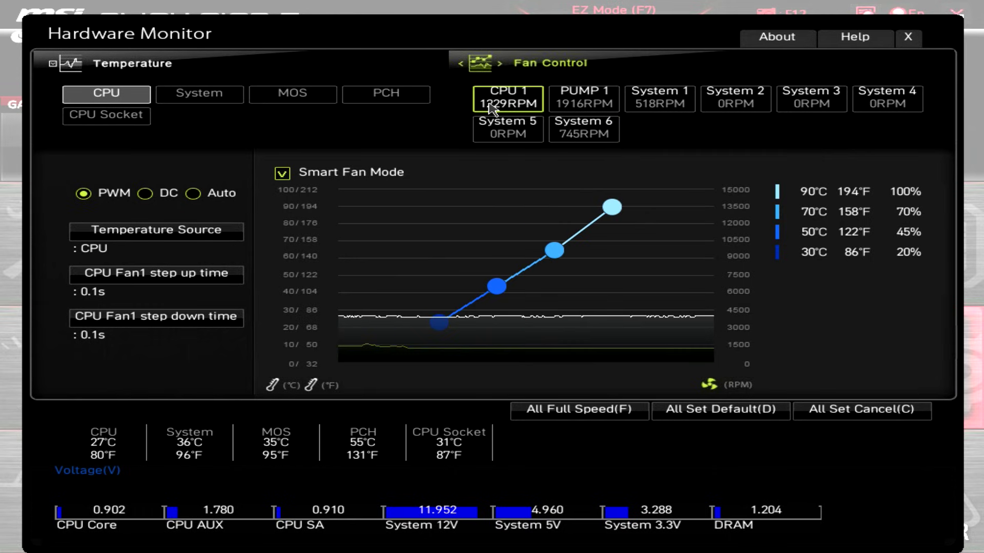
click(664, 103)
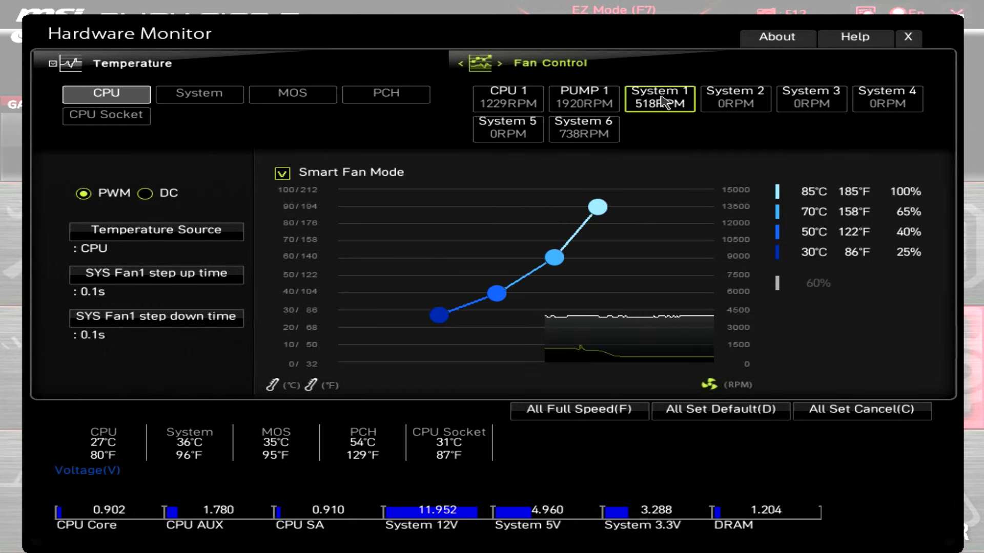
click(597, 135)
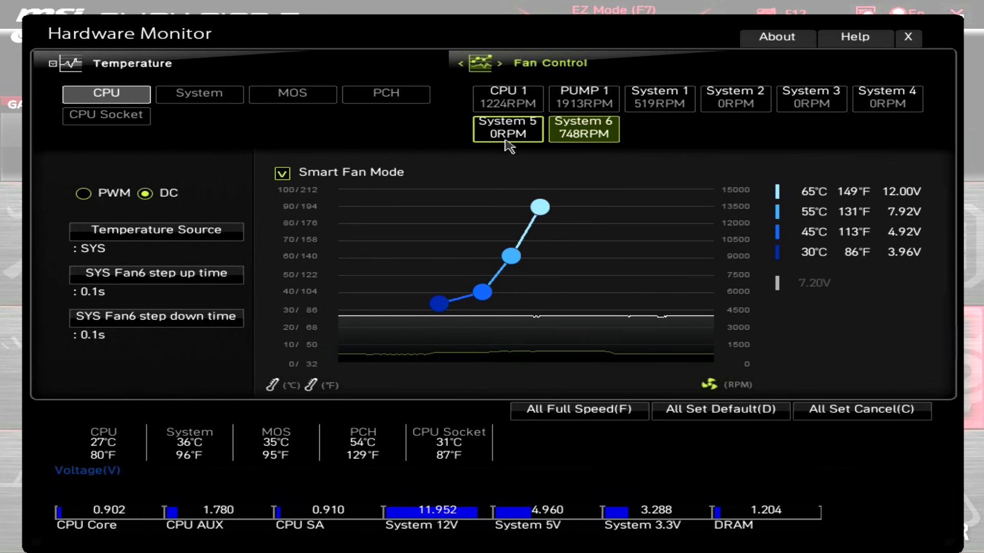
Step: Save the fan settings to Overclocking Profile 1, reload that profile, and reopen Hardware Monitor
click(900, 46)
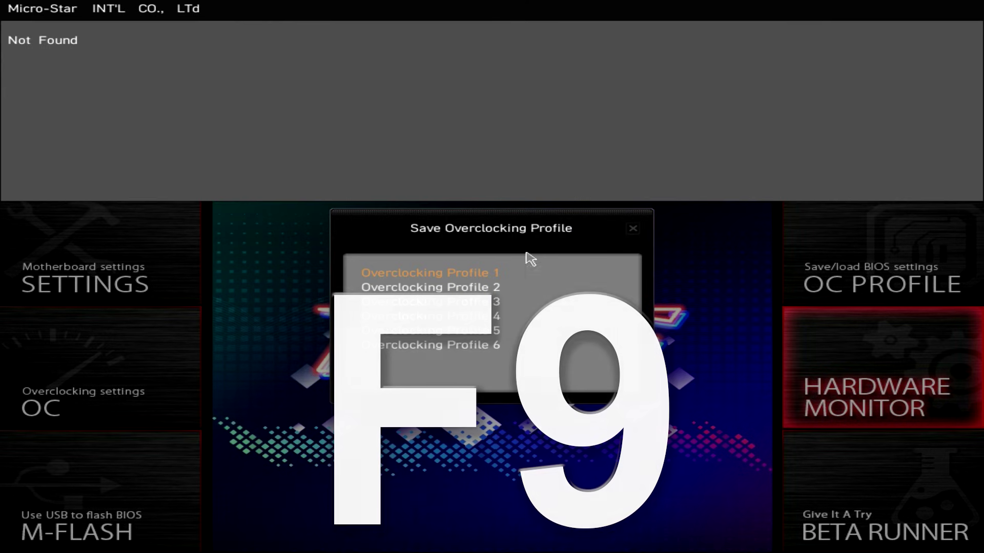
click(527, 268)
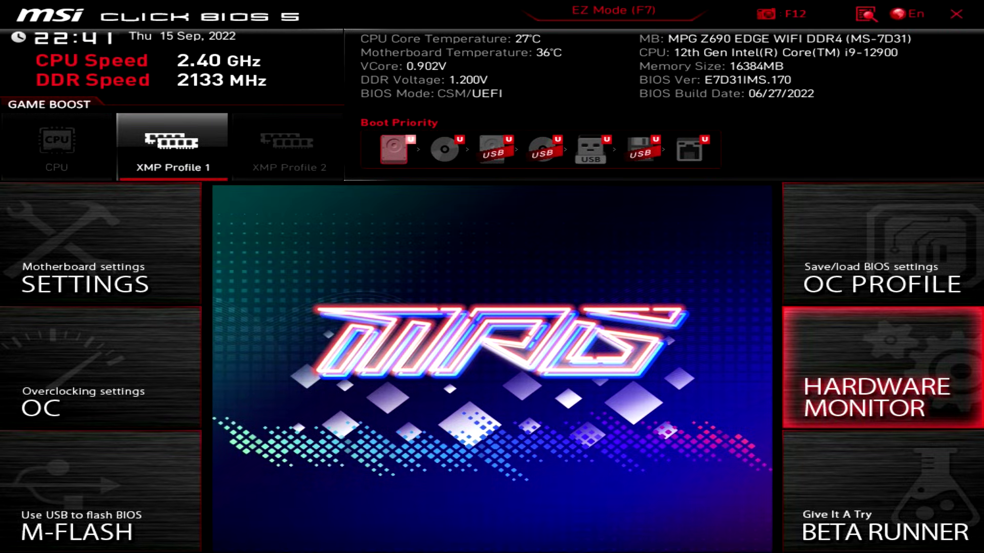
key(F8)
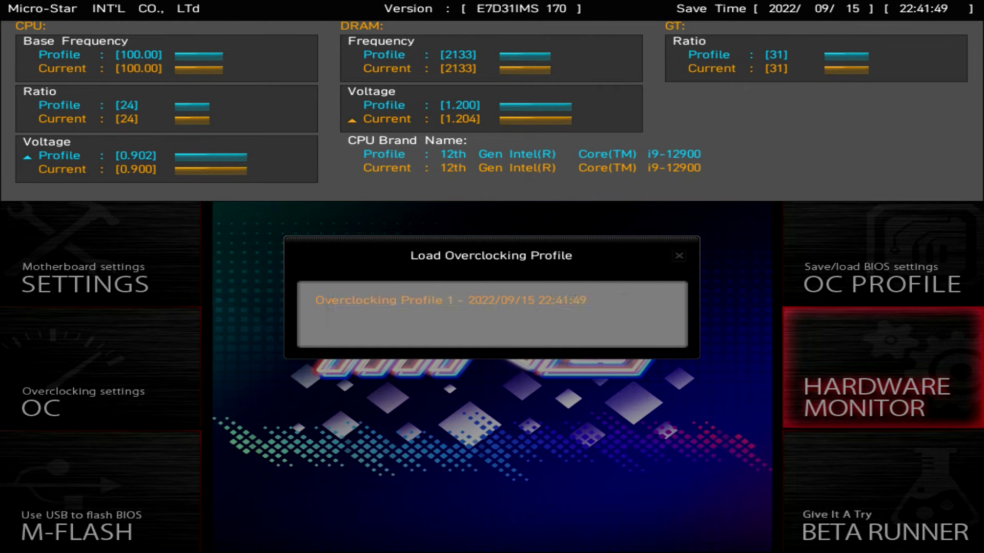
click(453, 301)
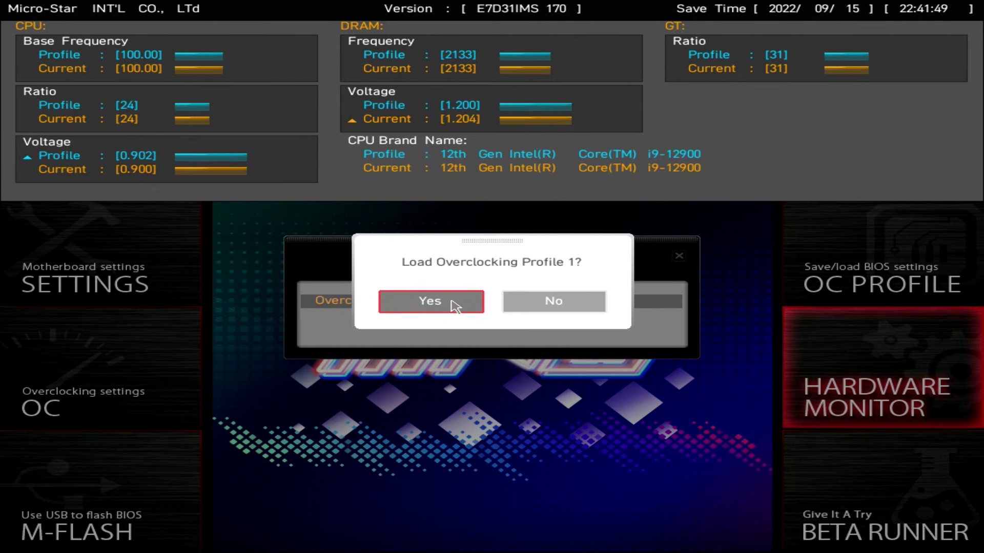
click(455, 306)
click(947, 353)
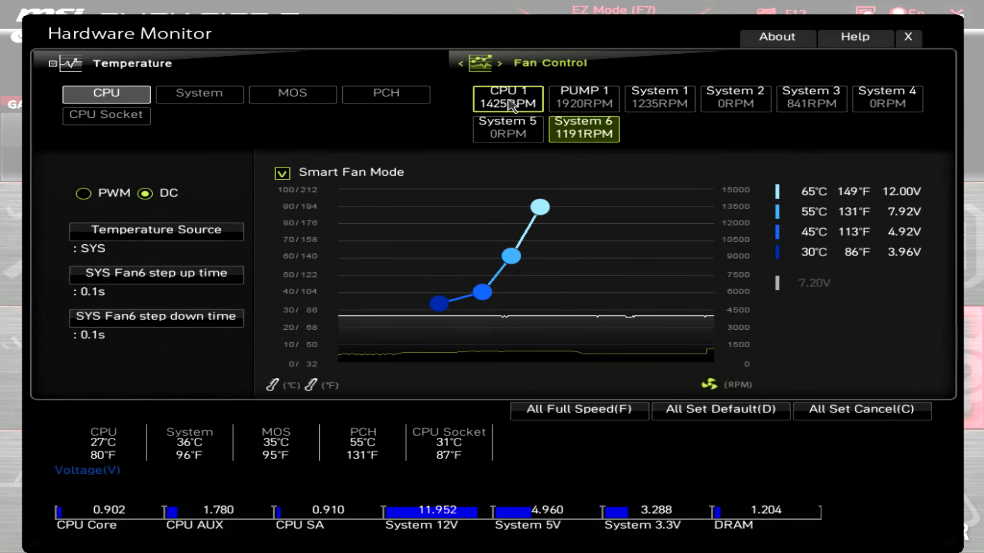
click(508, 100)
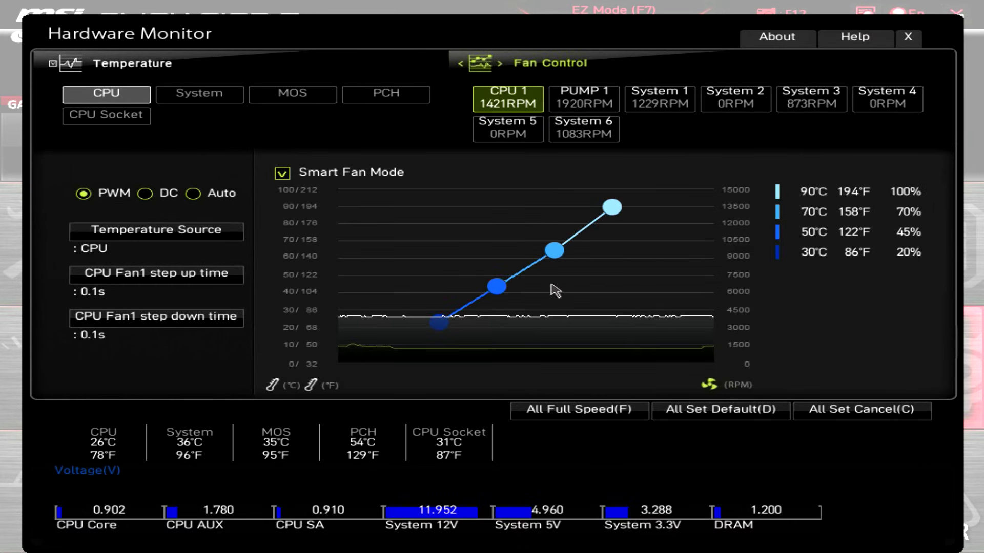
click(668, 105)
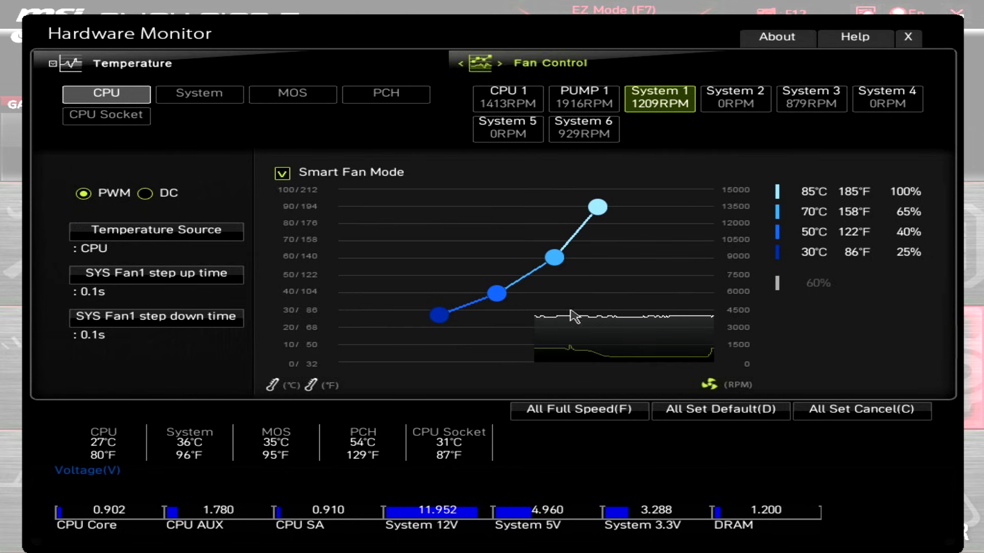
click(587, 128)
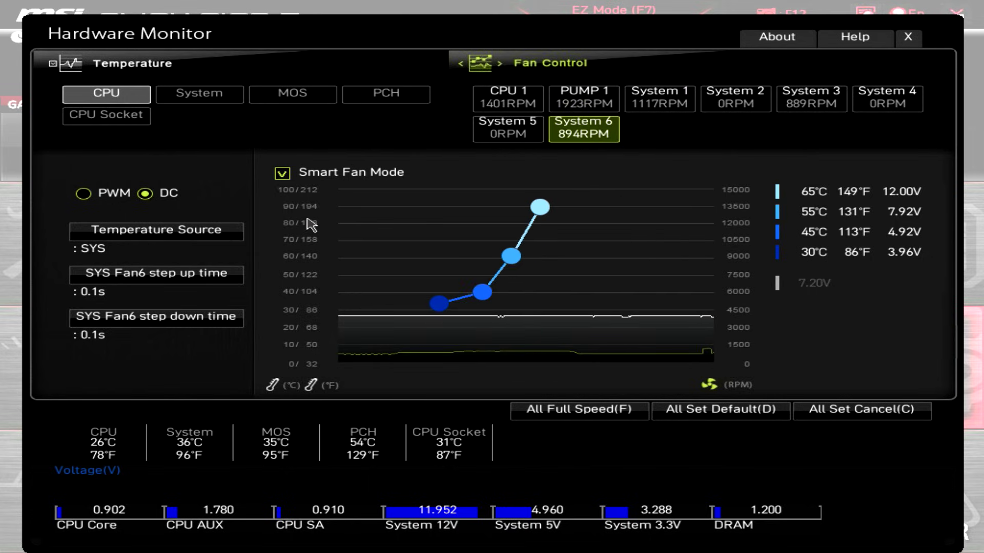